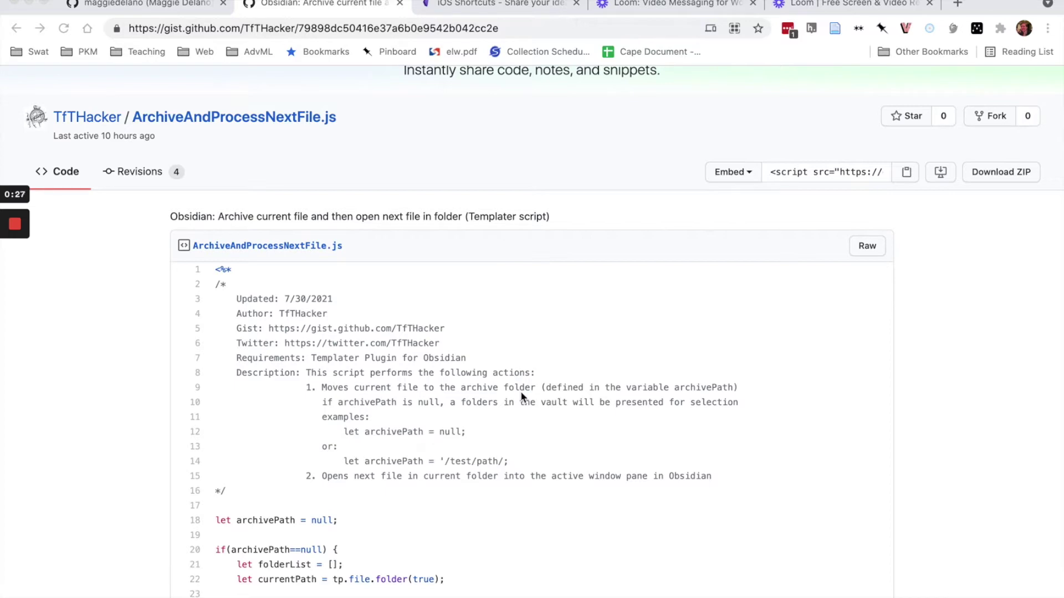
key(super+Tab)
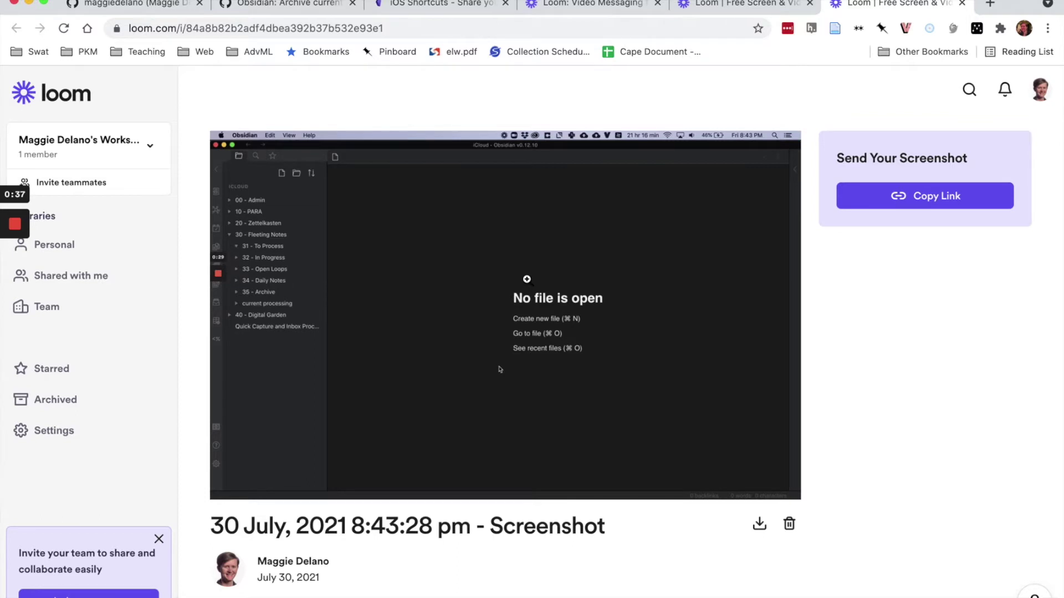
key(super+Tab)
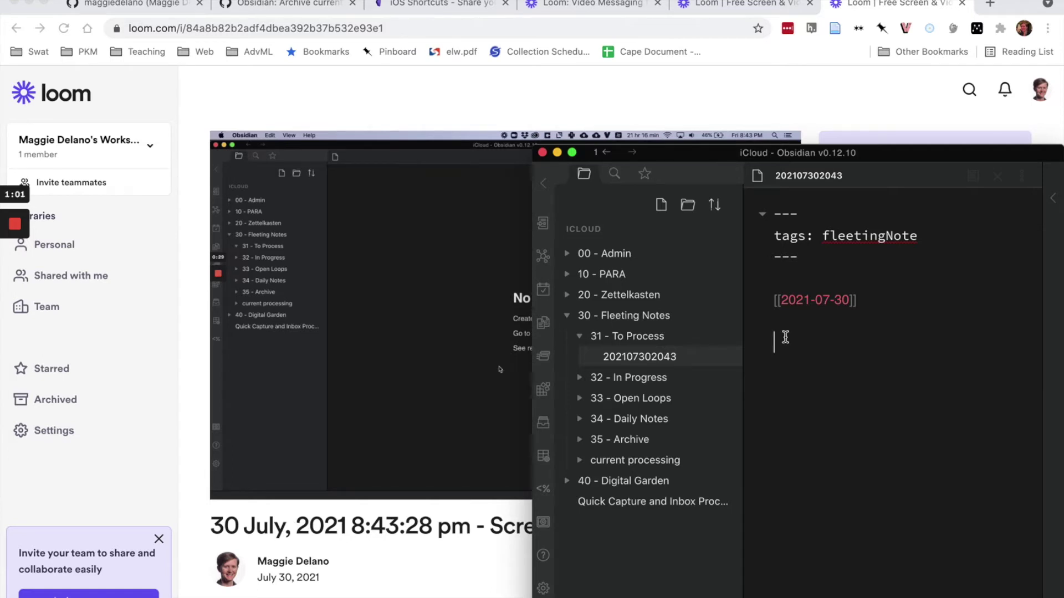
text(getting ready to set up the )
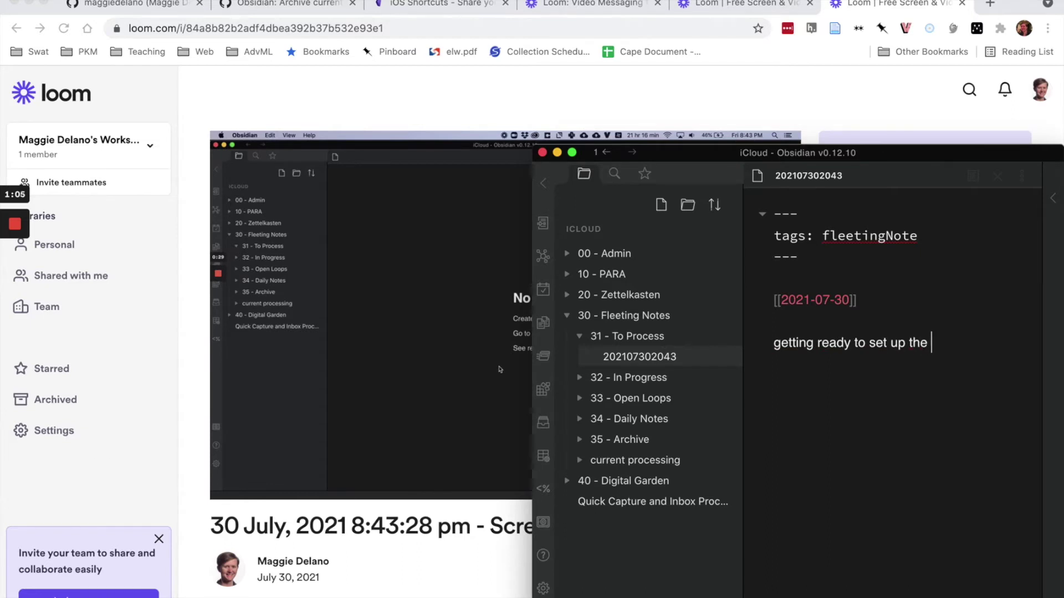
text(writeup for t)
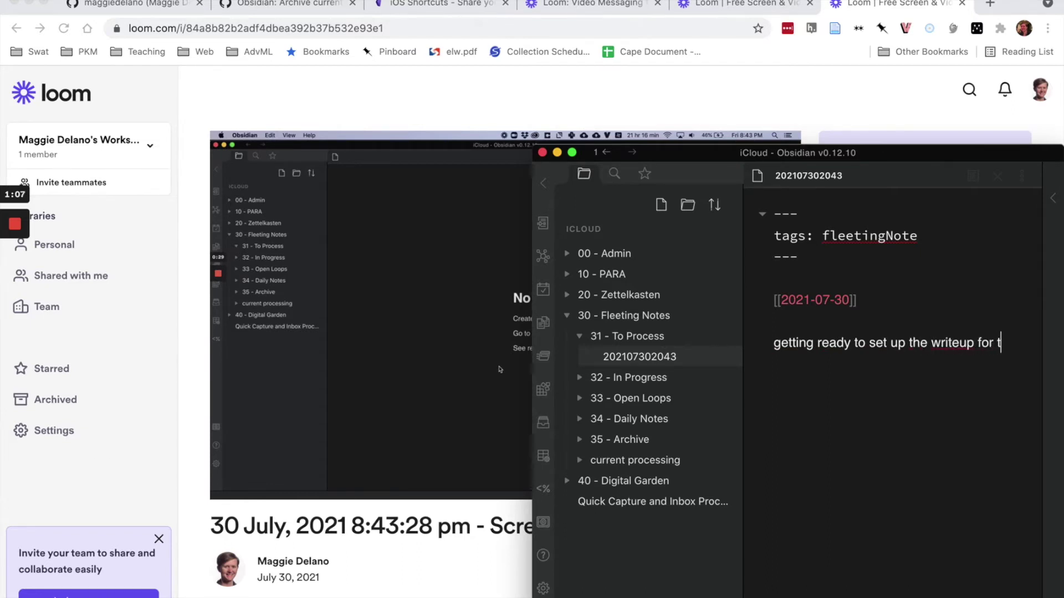
text(he forum post, )
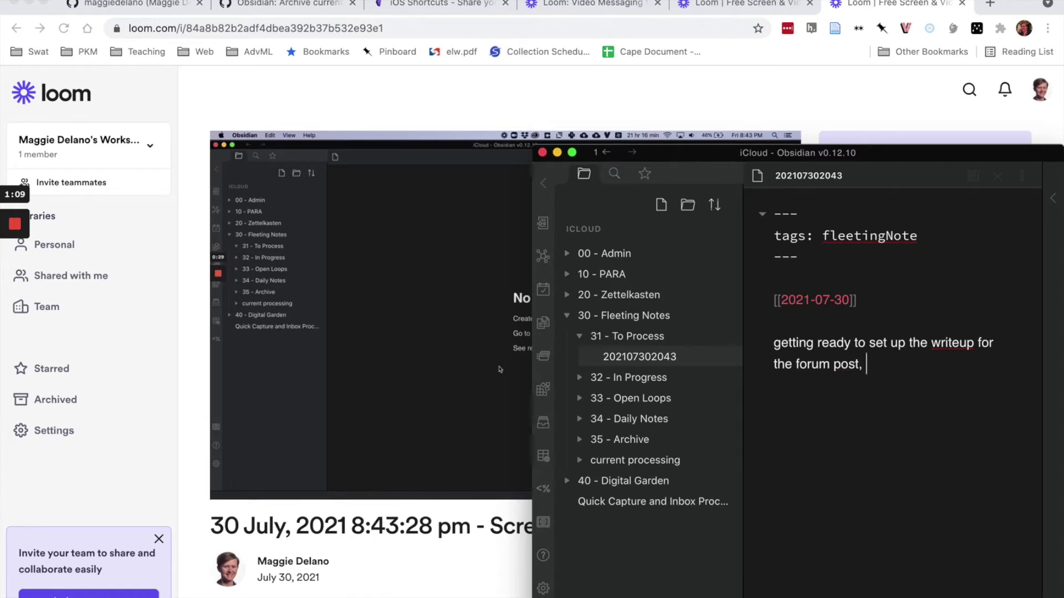
text(would be good to in)
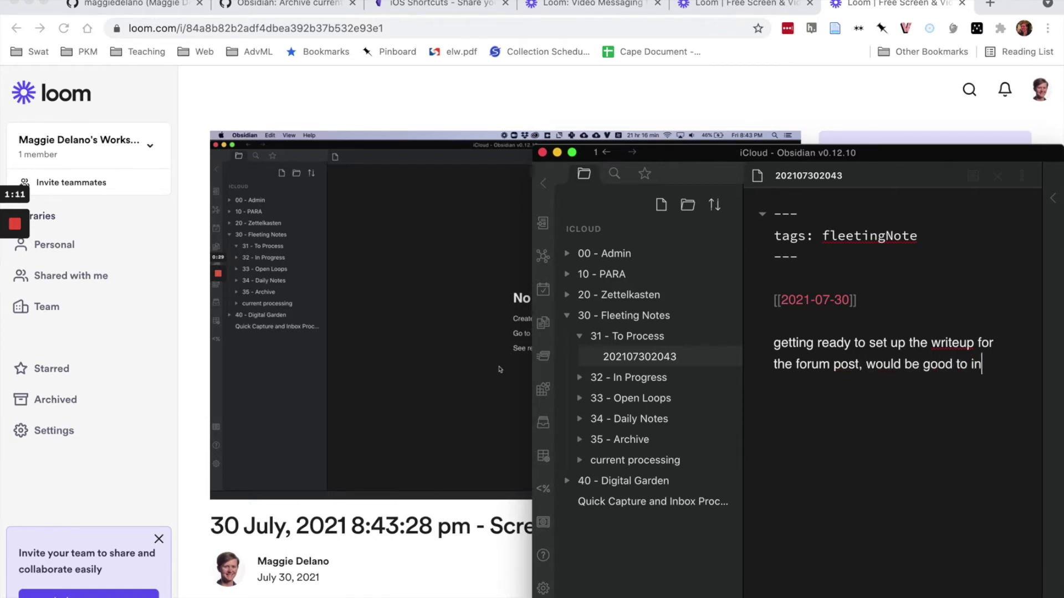
text(clude screenshots)
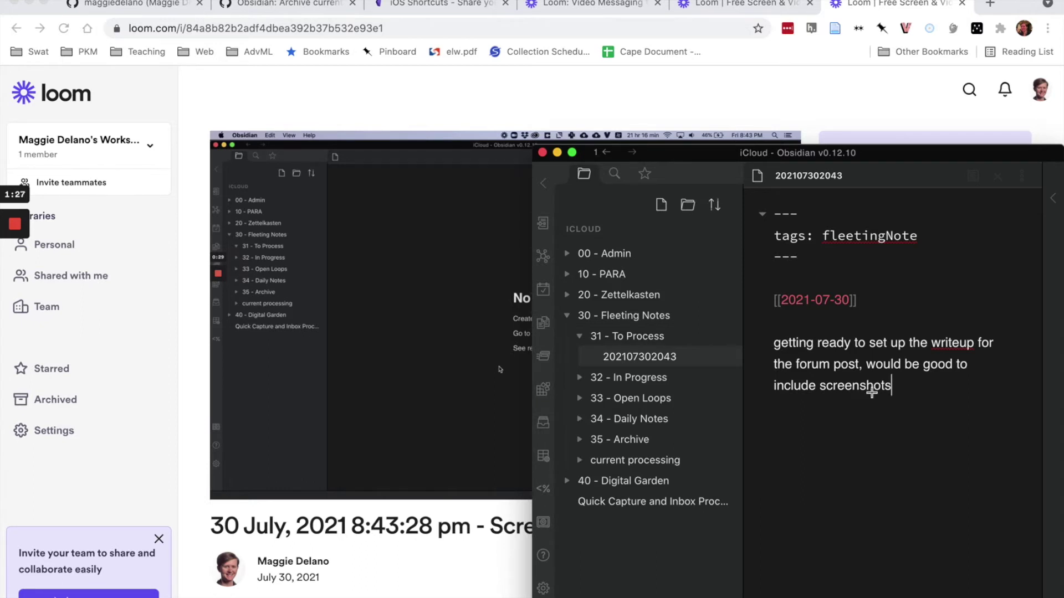
key(super+n)
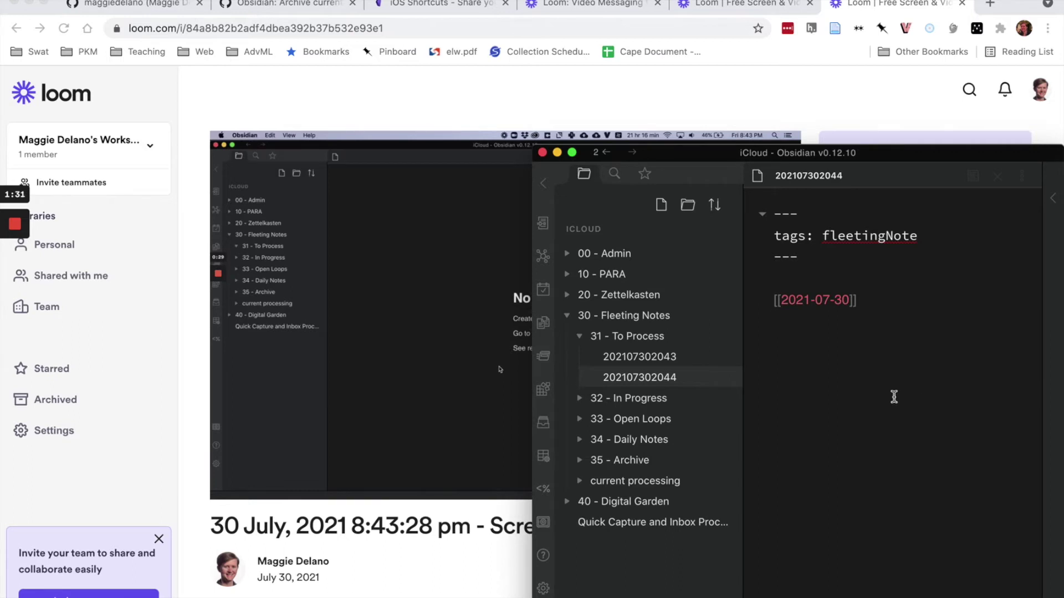
Step: Create a blank Untitled note and drag it into the 31 - To Process folder
key(super+n)
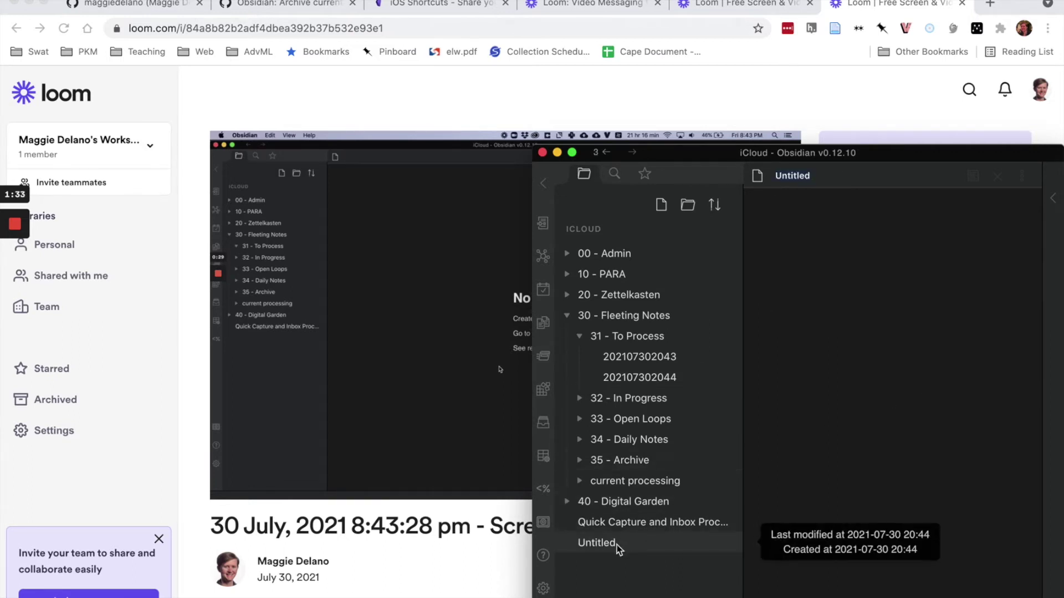
drag(617, 548, 637, 341)
click(872, 328)
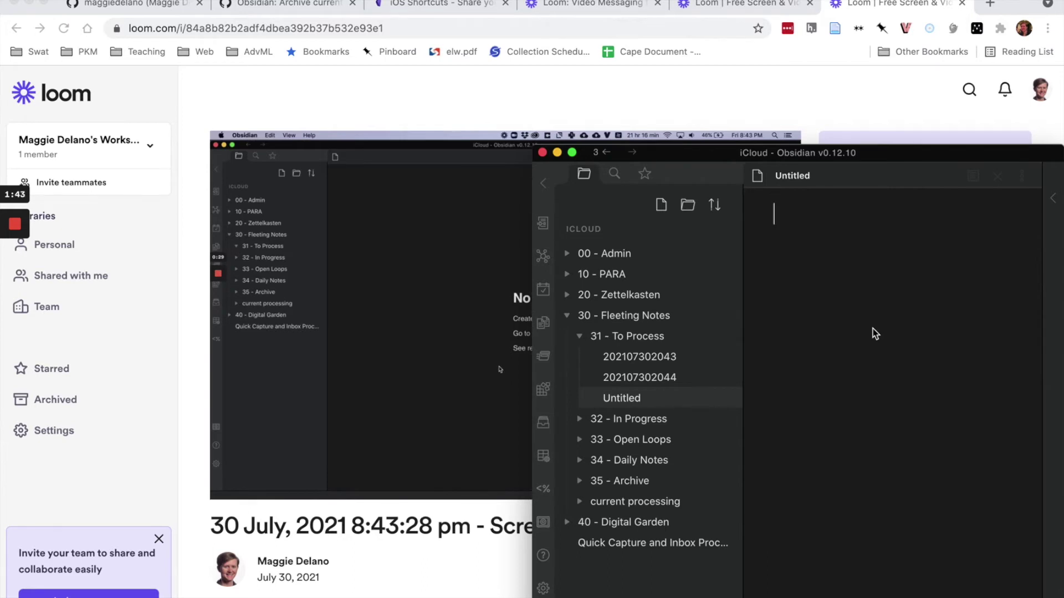
click(677, 358)
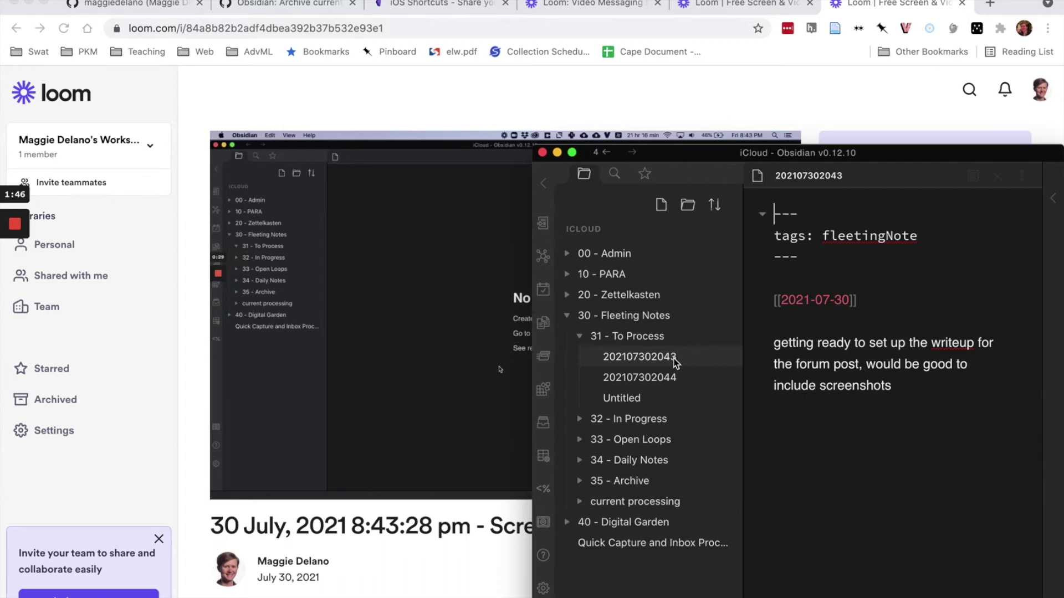
click(859, 178)
text(screenshots in foru)
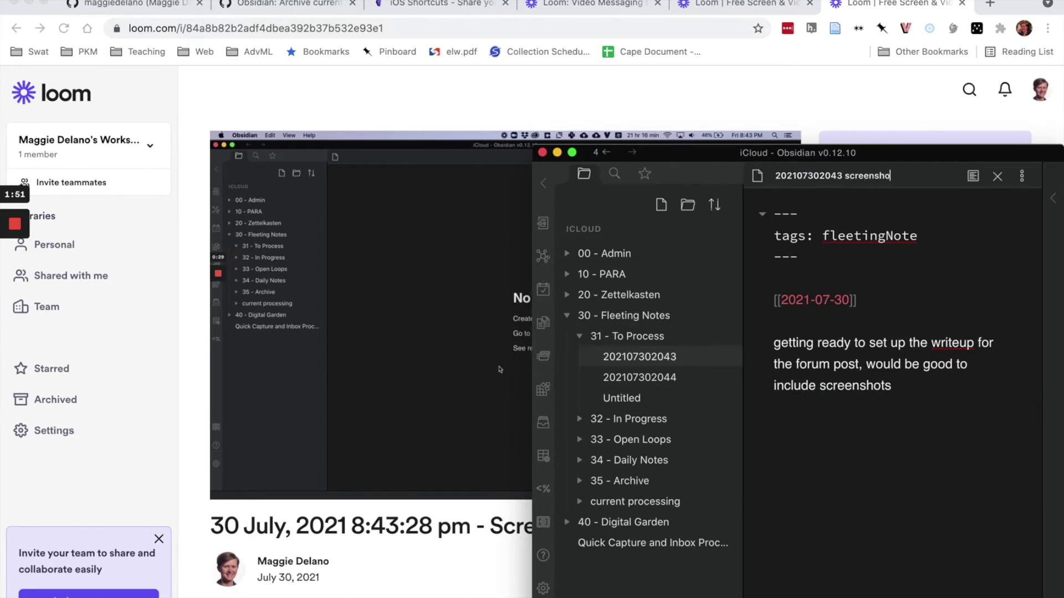
text(m post)
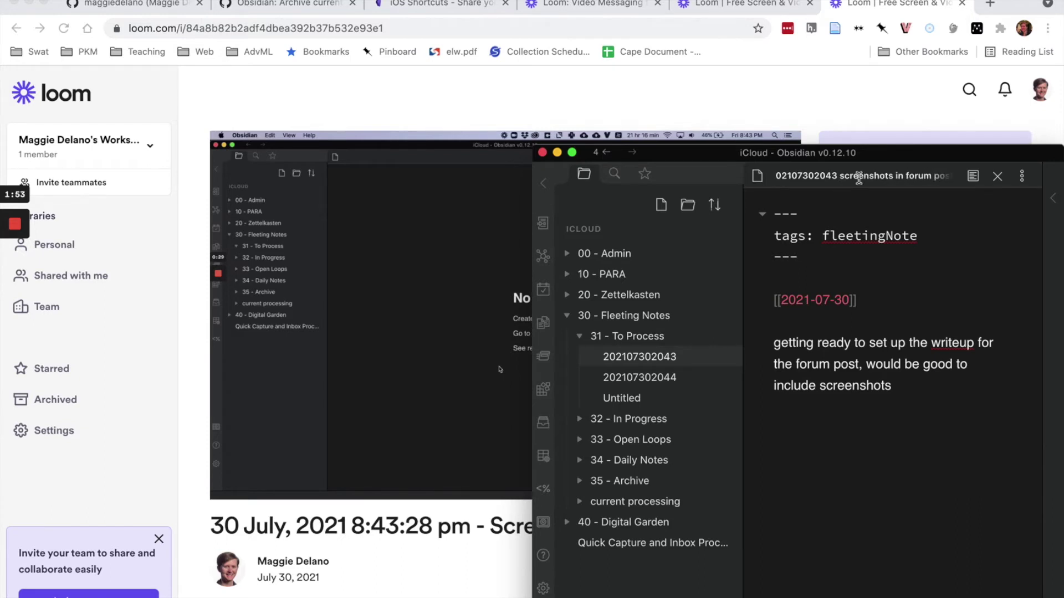
key(Return)
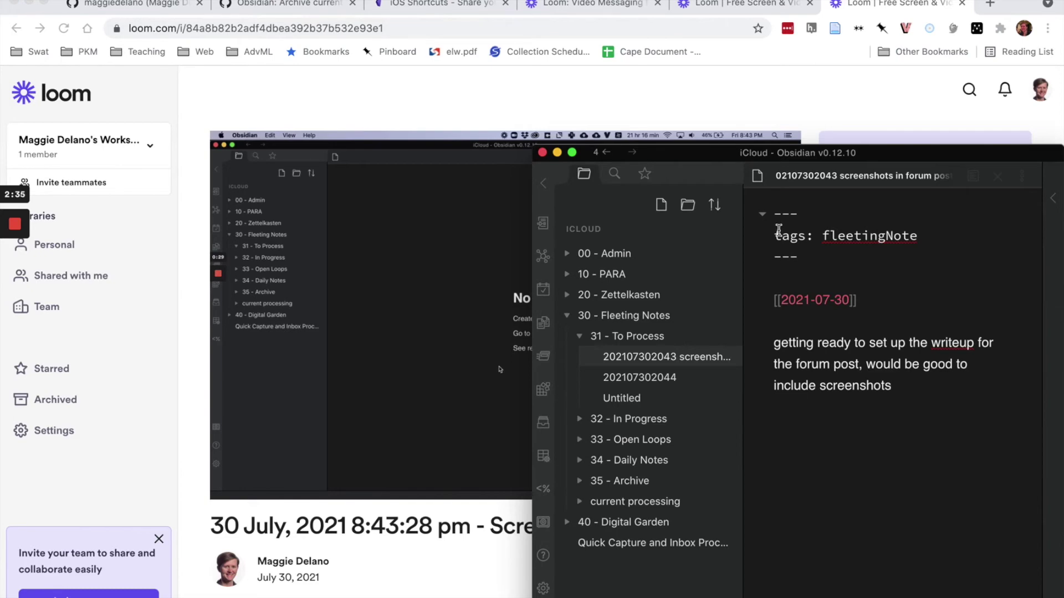
Step: Open Quick Capture and Inbox Processing in a split and add checklist task 'make sure to include screenshots in forum post'
double_click(726, 155)
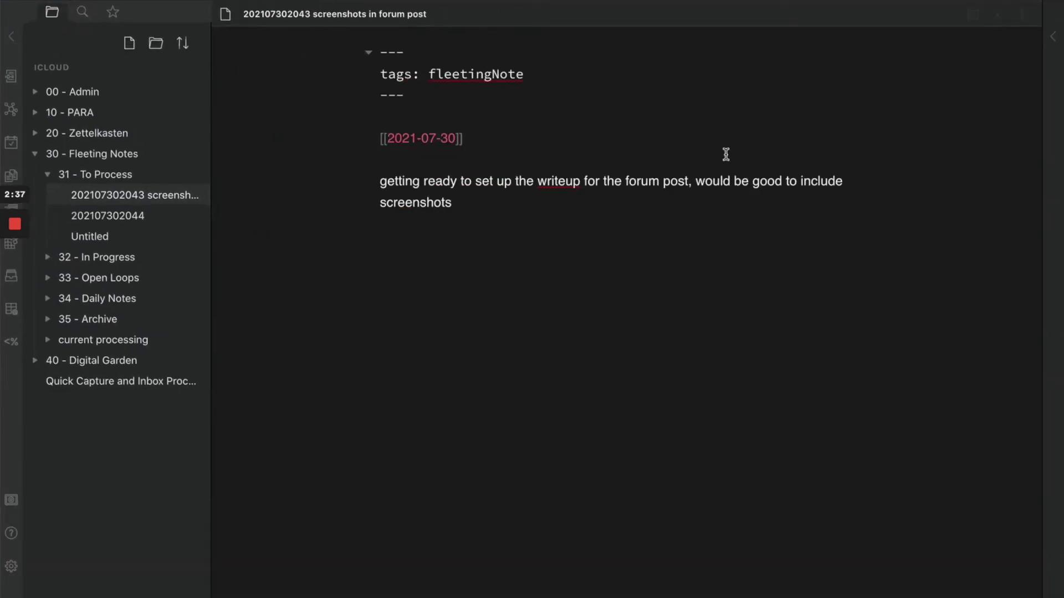
super+click(164, 380)
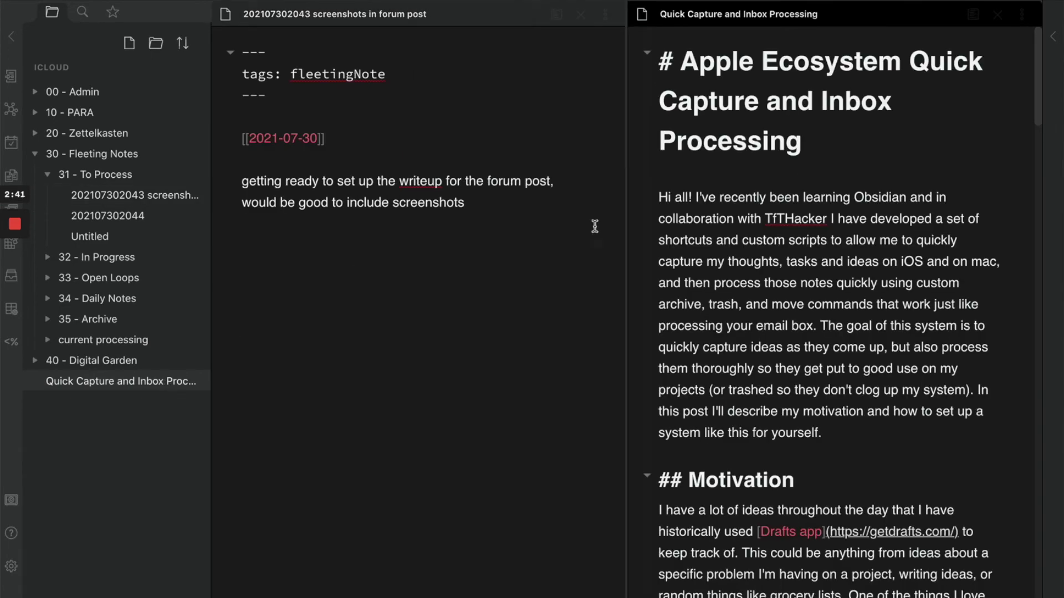
click(843, 149)
key(Return)
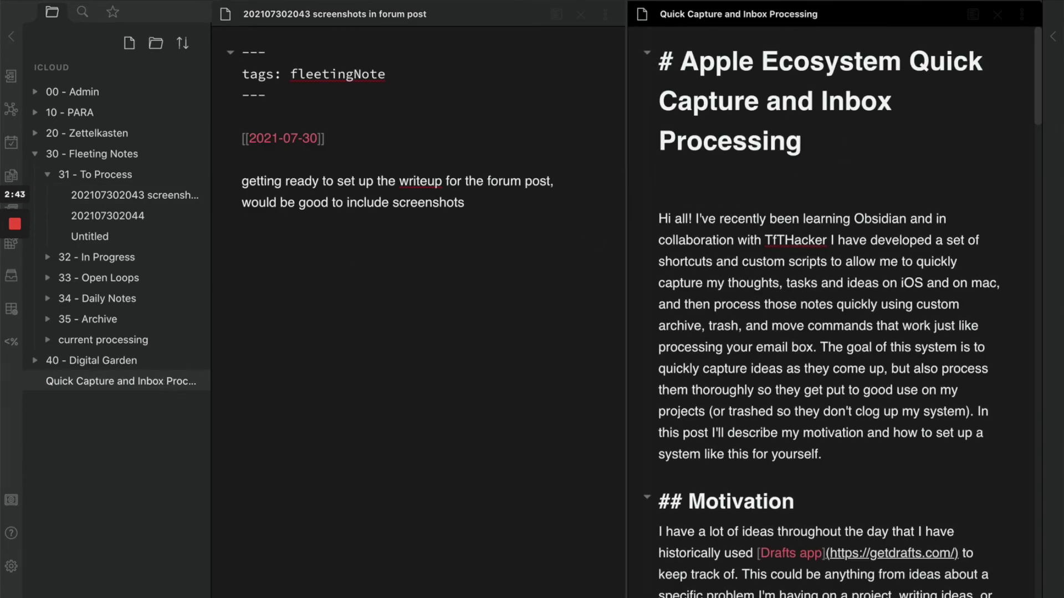
key(super+l)
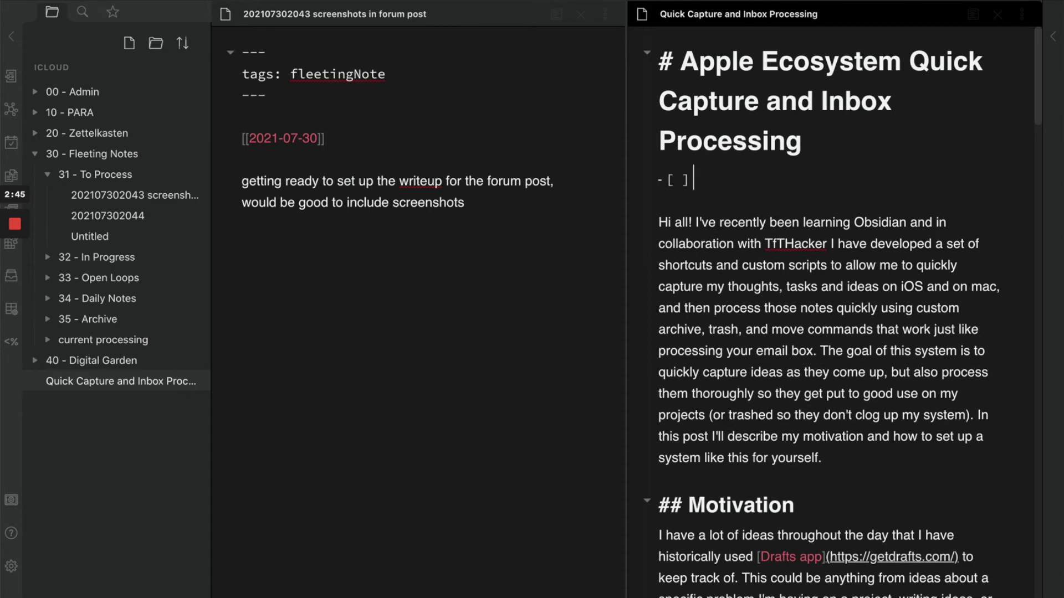
text(make sure to include screenshots in forum post)
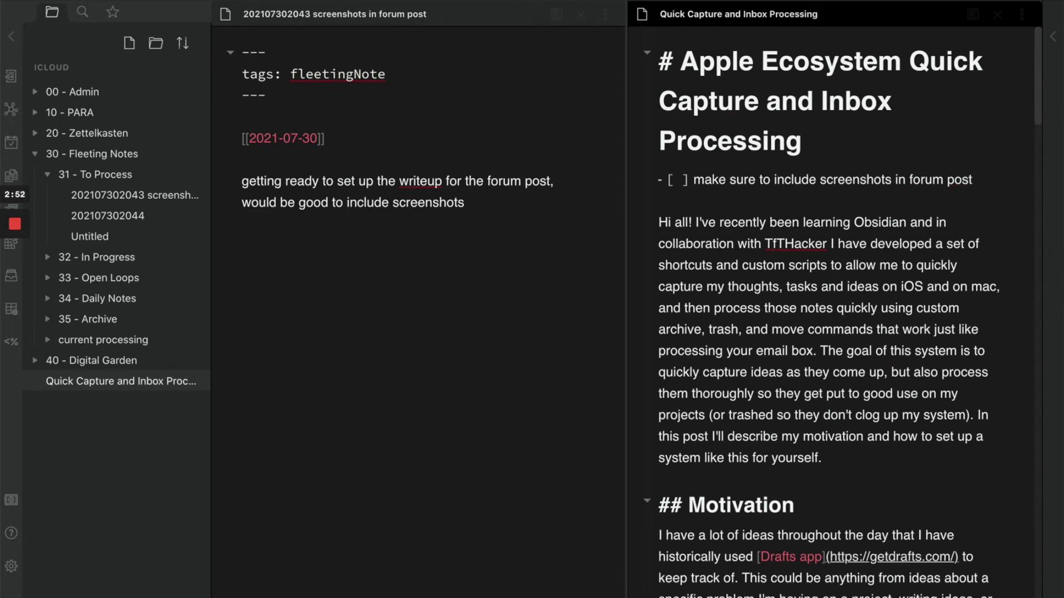
click(463, 259)
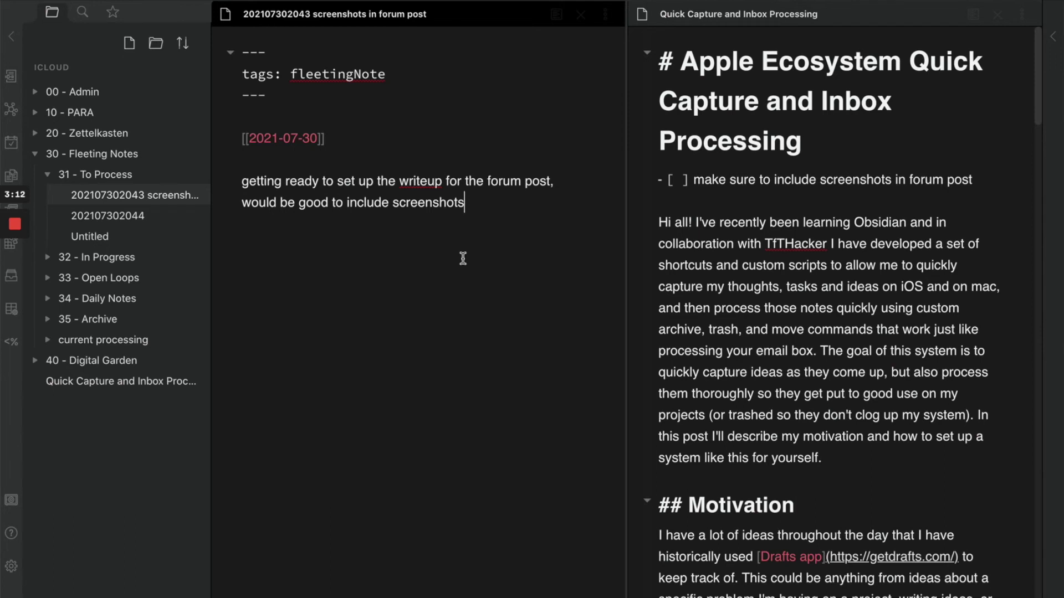
key(super+BackSpace)
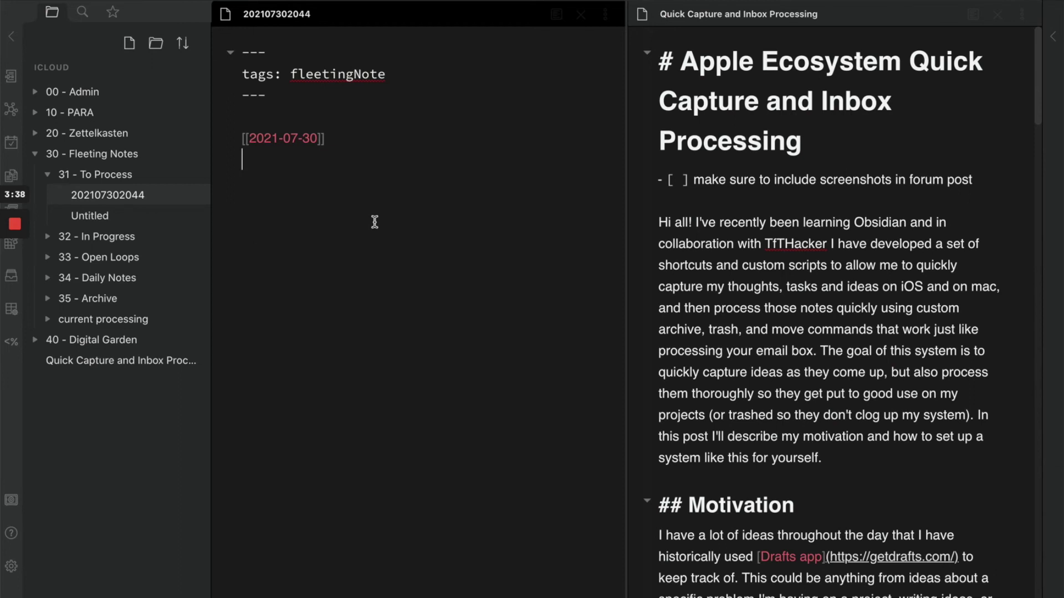
click(332, 12)
text(filming loom video)
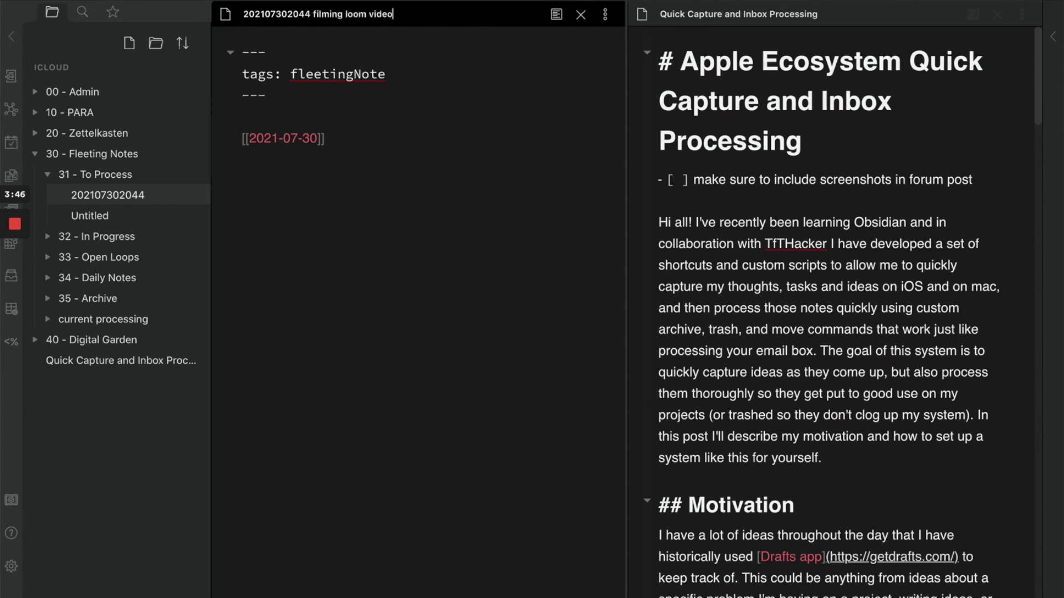
click(333, 190)
key(super+shift+a)
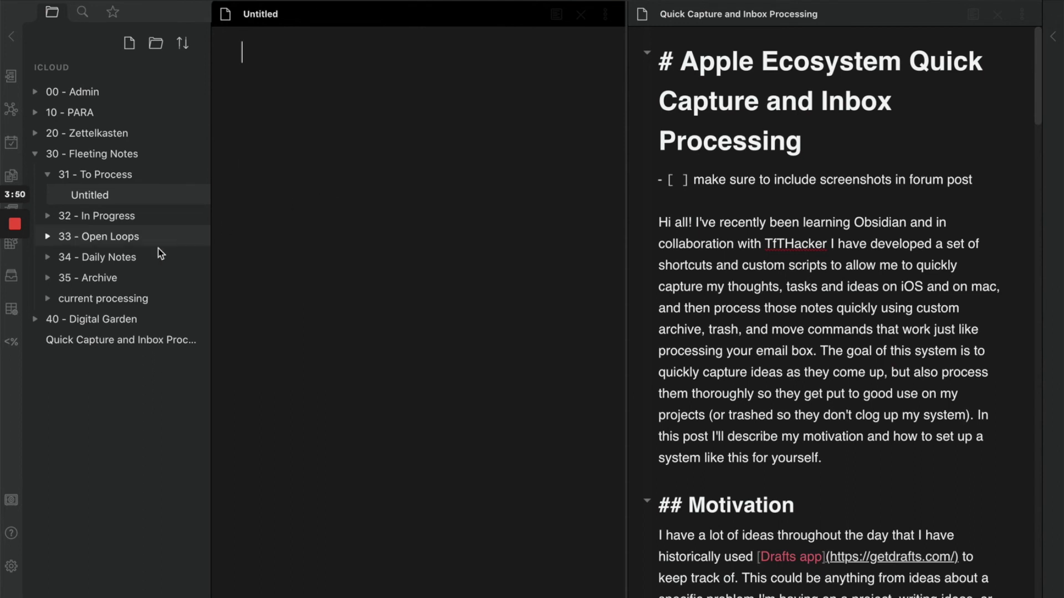
Step: Confirm the filming loom video note is in 35 - Archive, then reopen the Untitled note
click(50, 279)
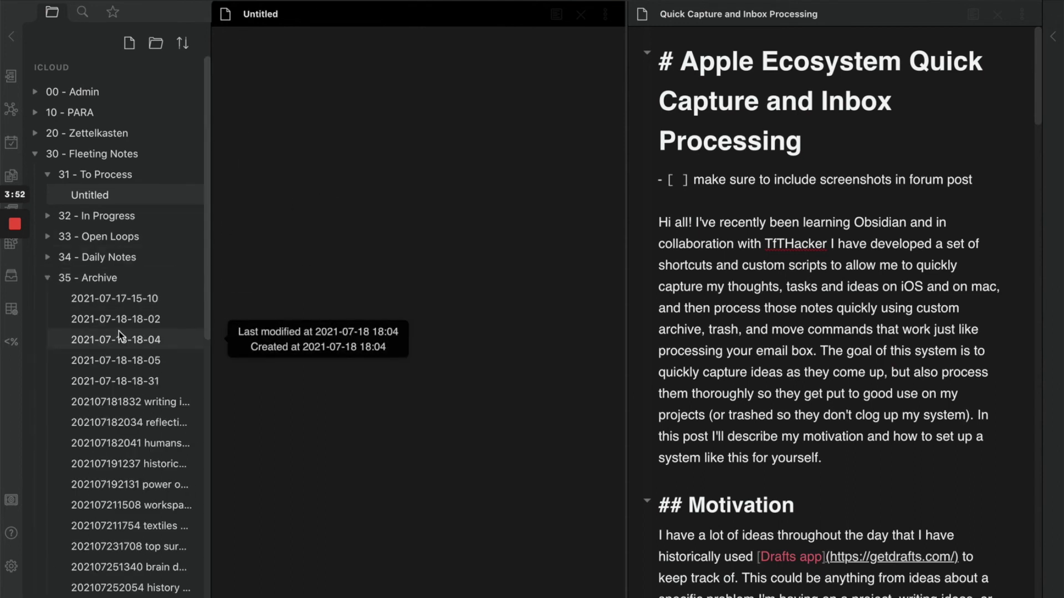
scroll(123, 349, down, 5)
scroll(121, 332, down, 10)
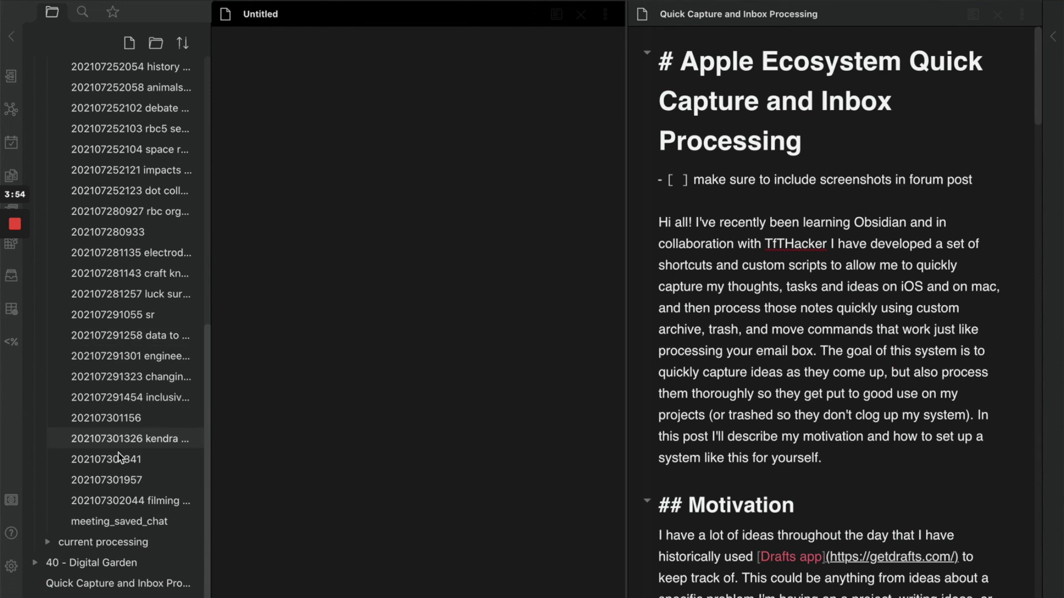
click(131, 498)
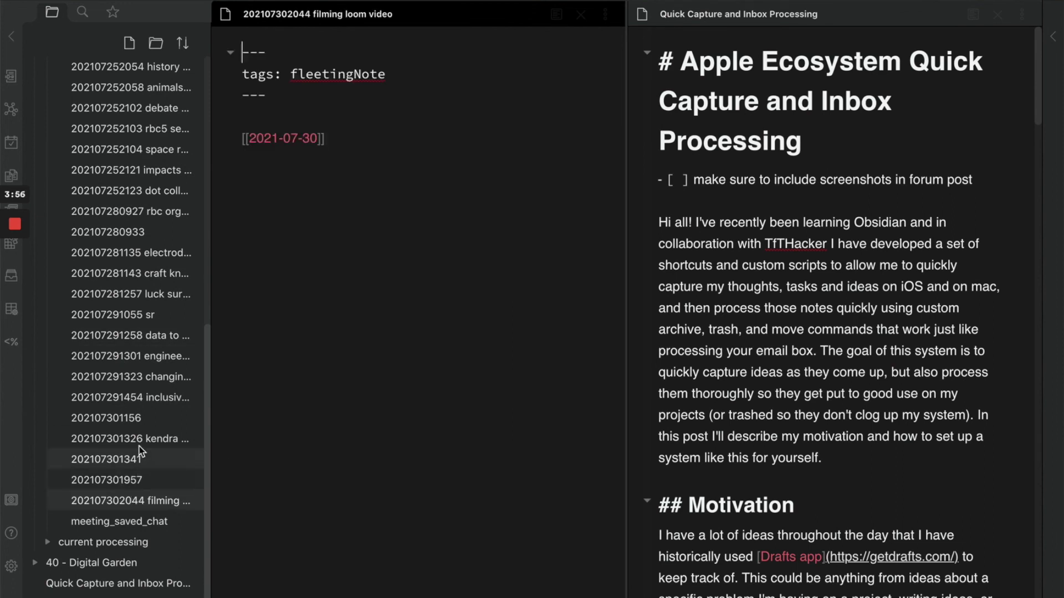
scroll(133, 476, up, 10)
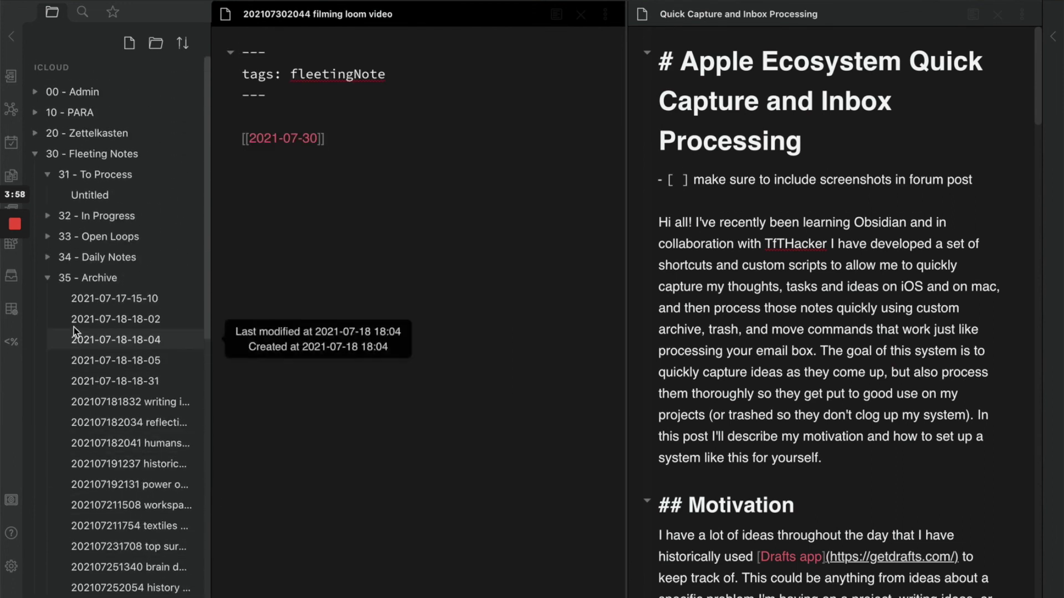
click(49, 279)
click(121, 198)
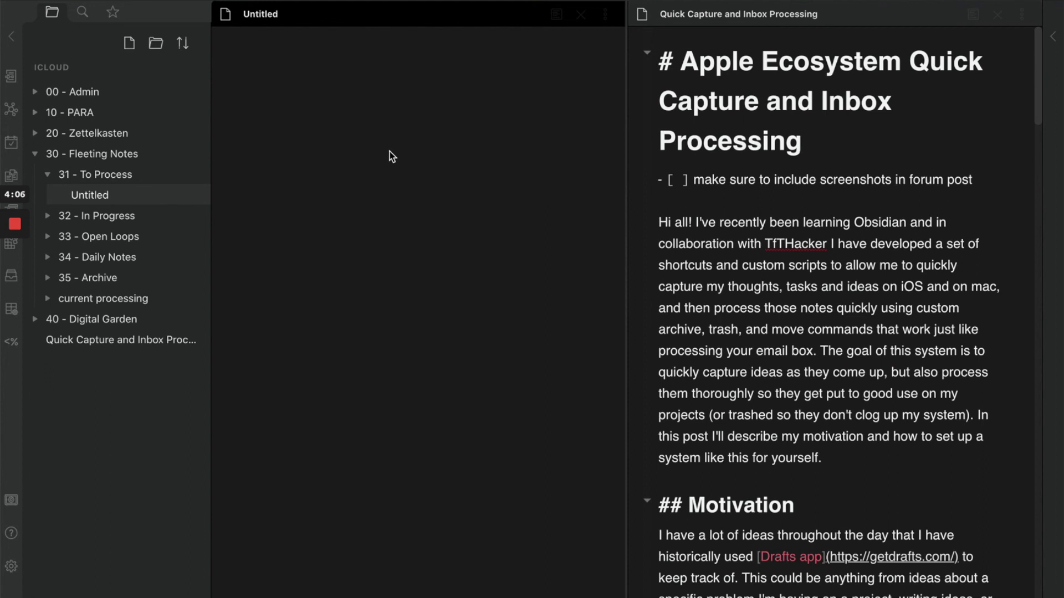
Step: Move the Untitled note into 10 - PARA/11 - Projects with the move-file hotkey
key(super+shift+m)
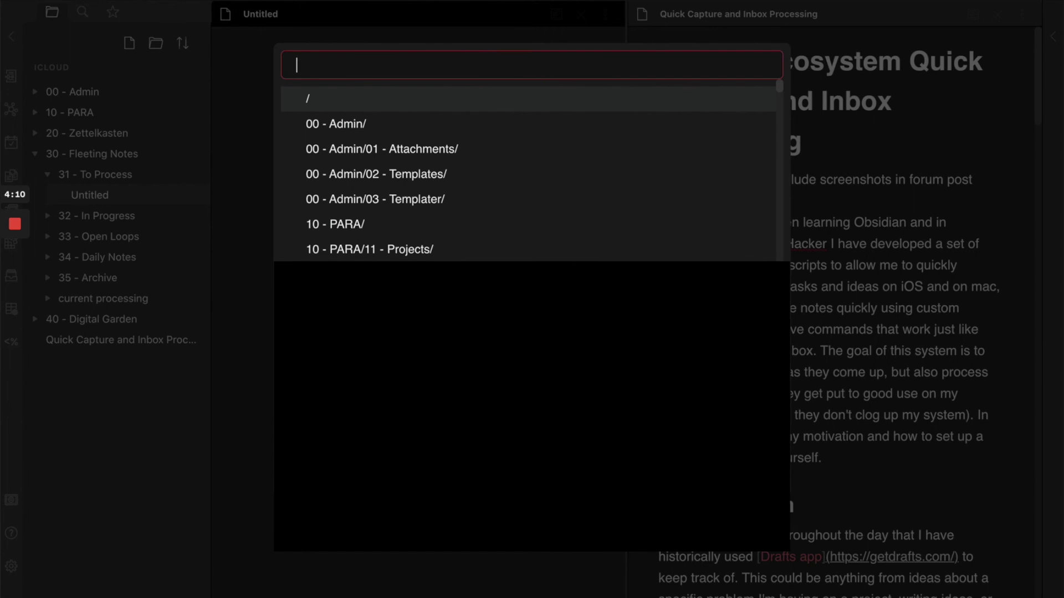
key(Down)
key(Down)
key(Down)
key(Down)
key(Down)
key(Down)
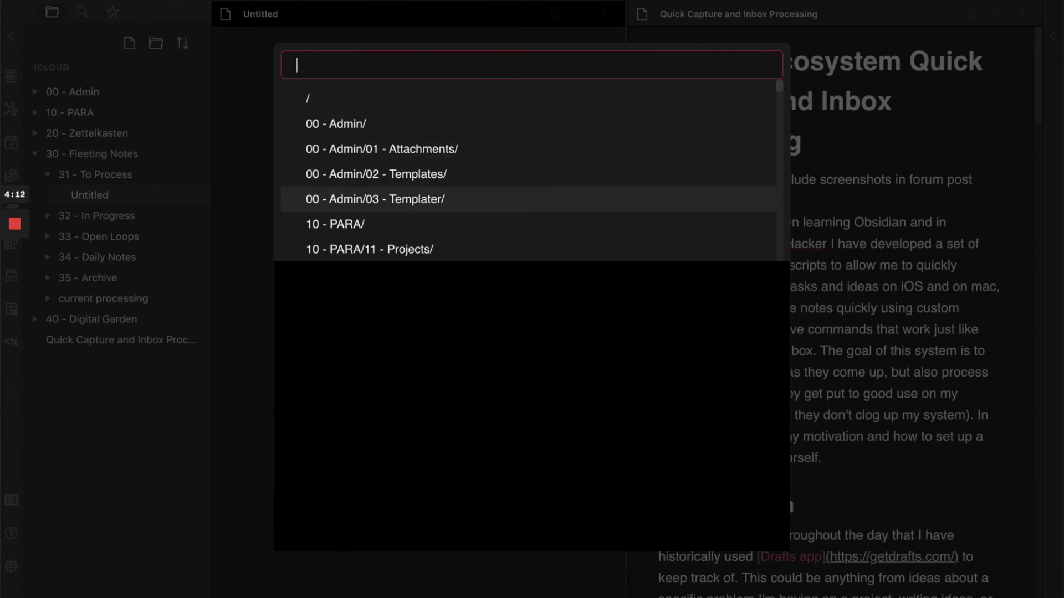
key(Return)
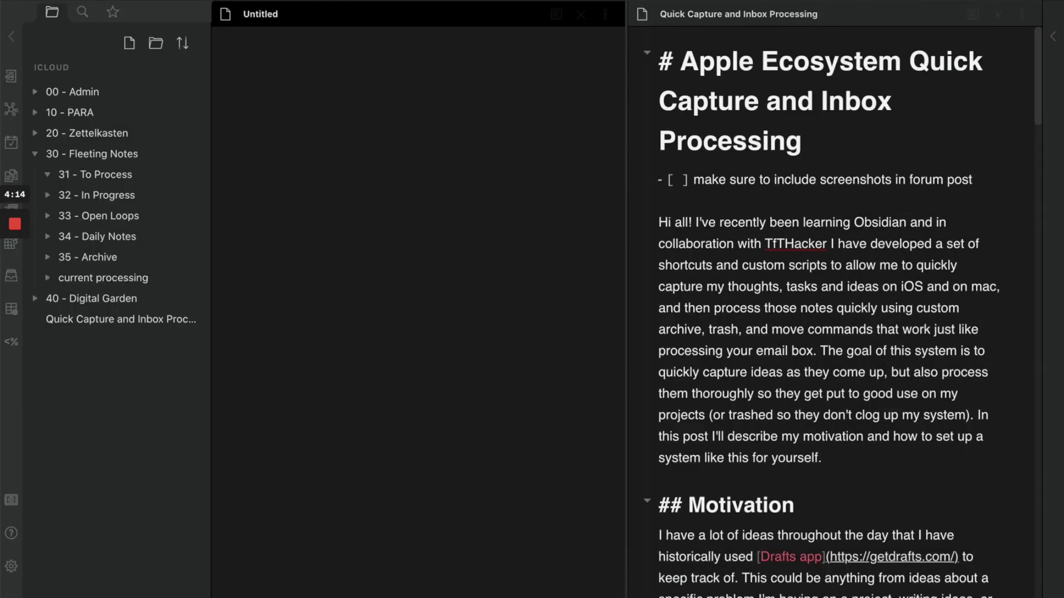